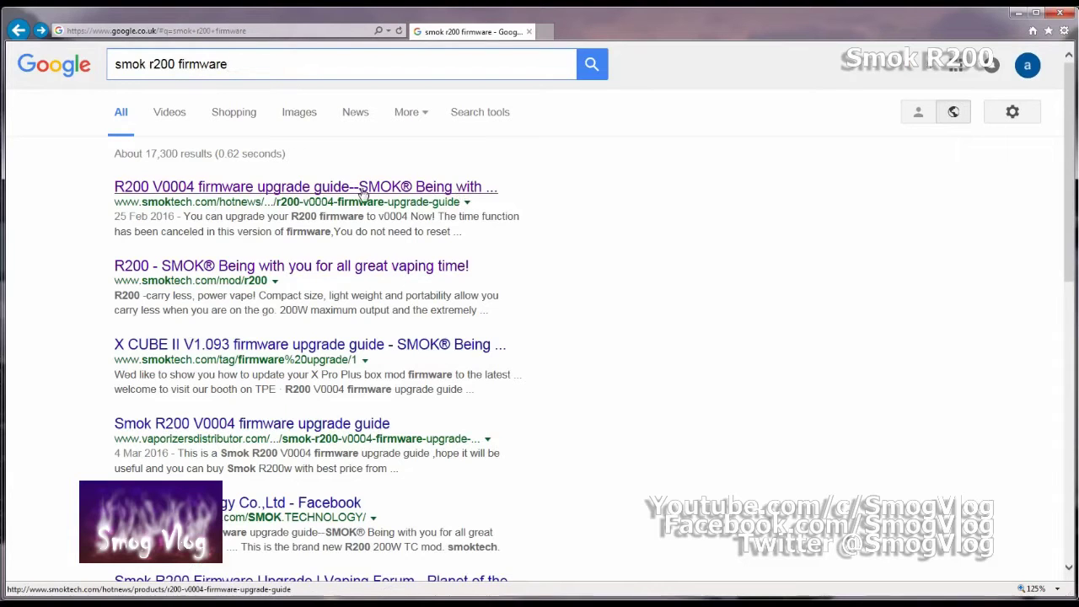
Open the R200 V0004 firmware upgrade guide on smoktech.com from the search results and find its download section.
click(222, 76)
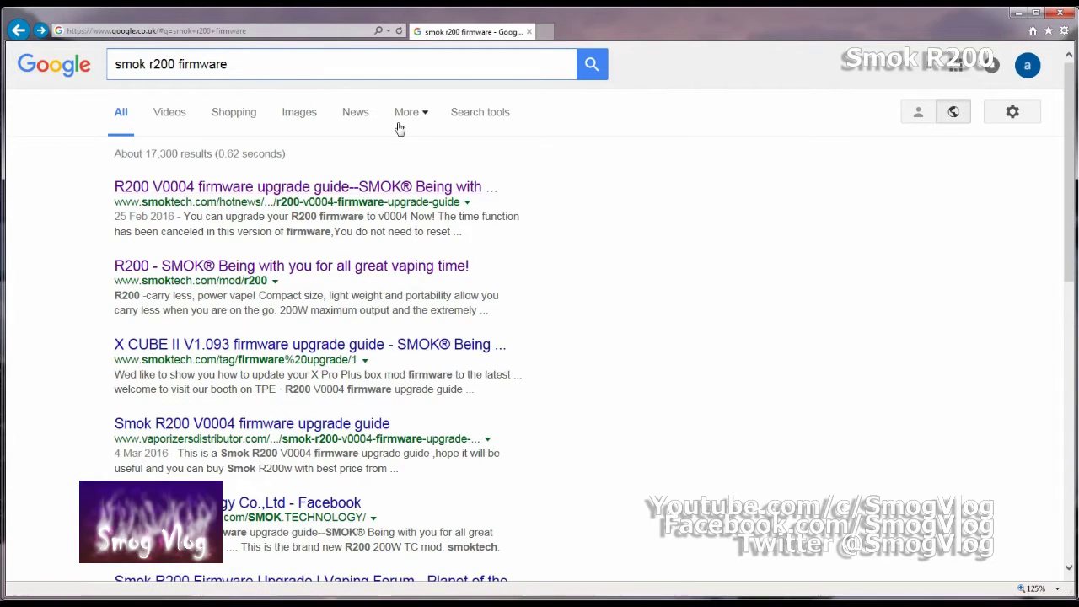
click(375, 189)
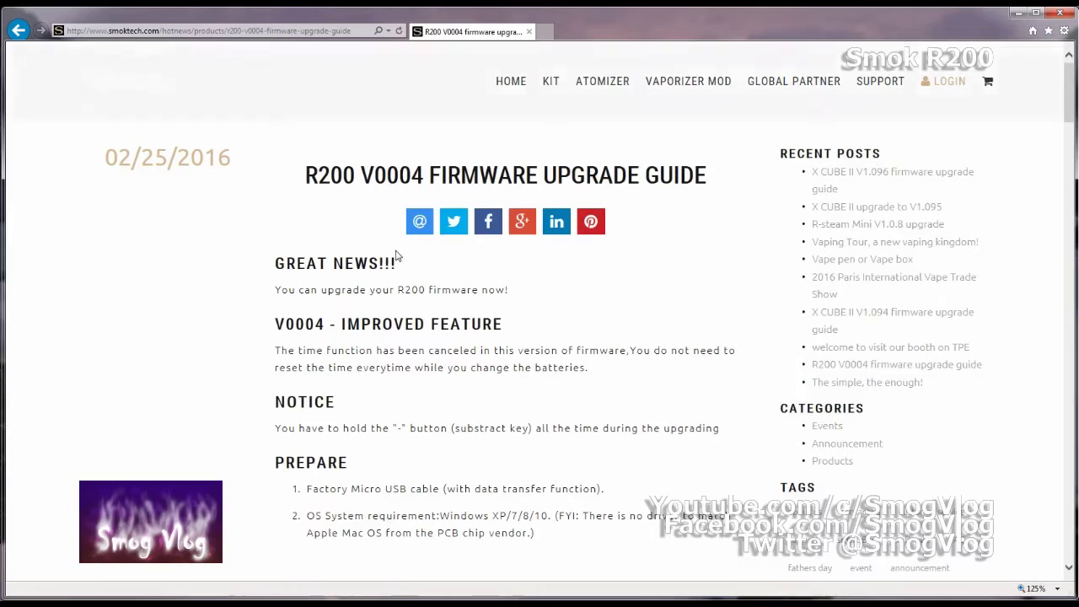
scroll(357, 396, down, 3)
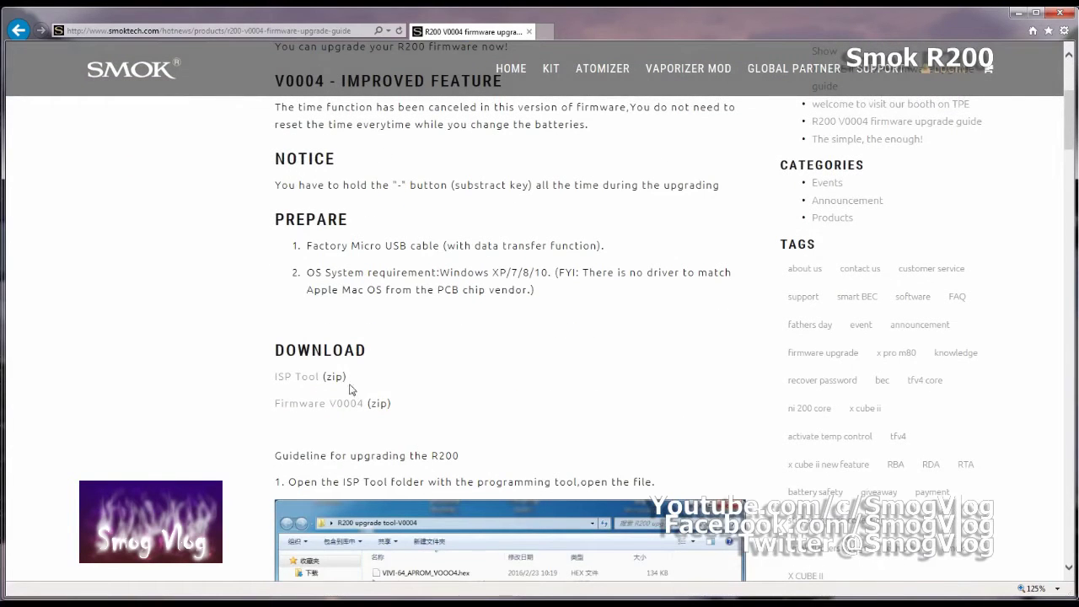
scroll(353, 390, down, 3)
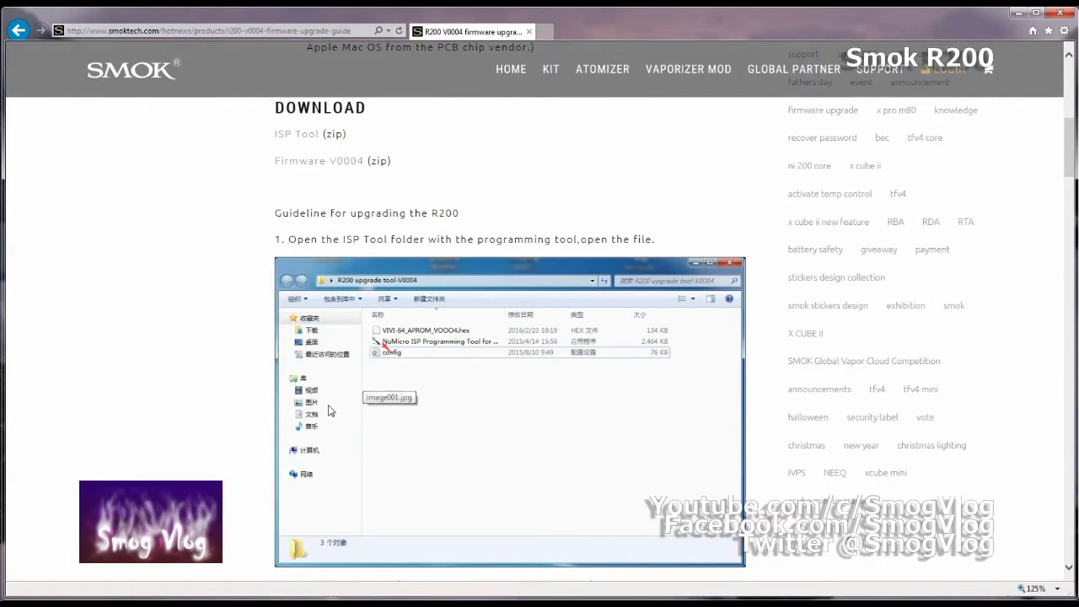
scroll(354, 183, up, 2)
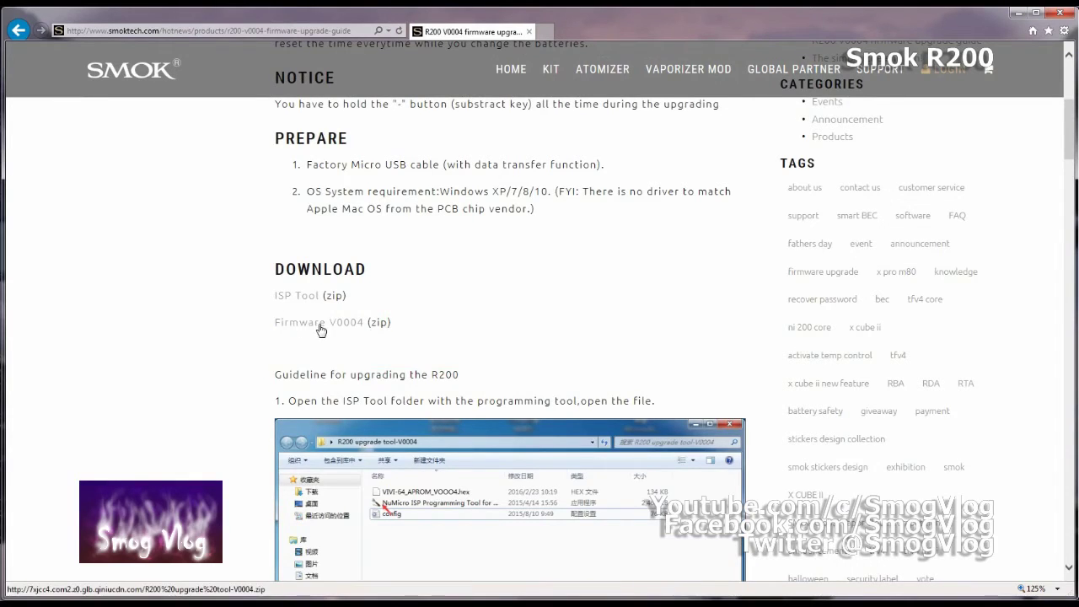
Read through the guide's illustrated R200 upgrade instructions, from opening the ISP Tool folder to the final programming result.
scroll(323, 338, down, 3)
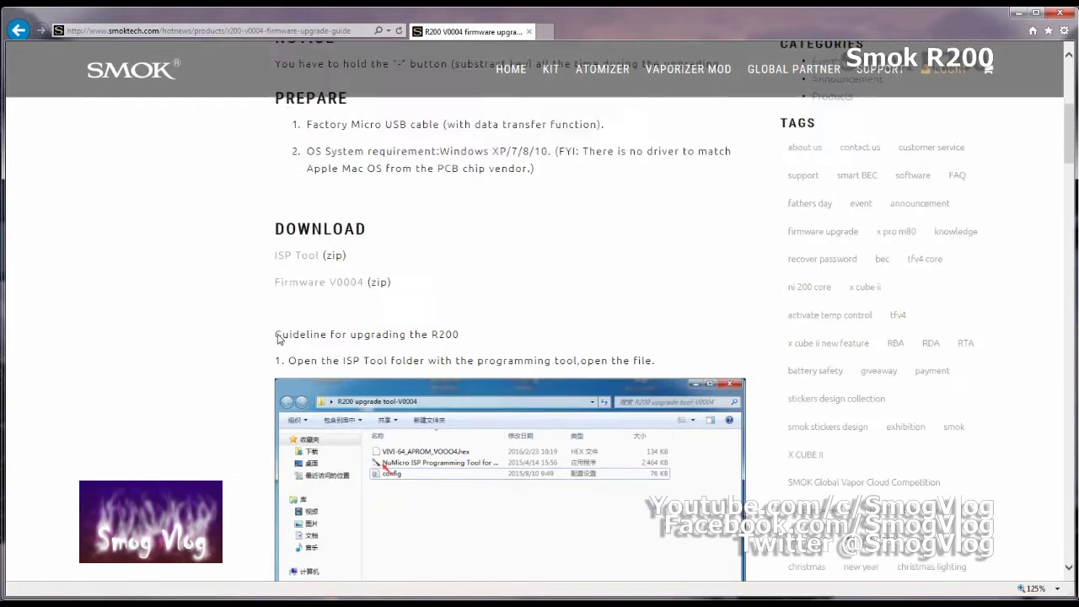
scroll(422, 396, down, 3)
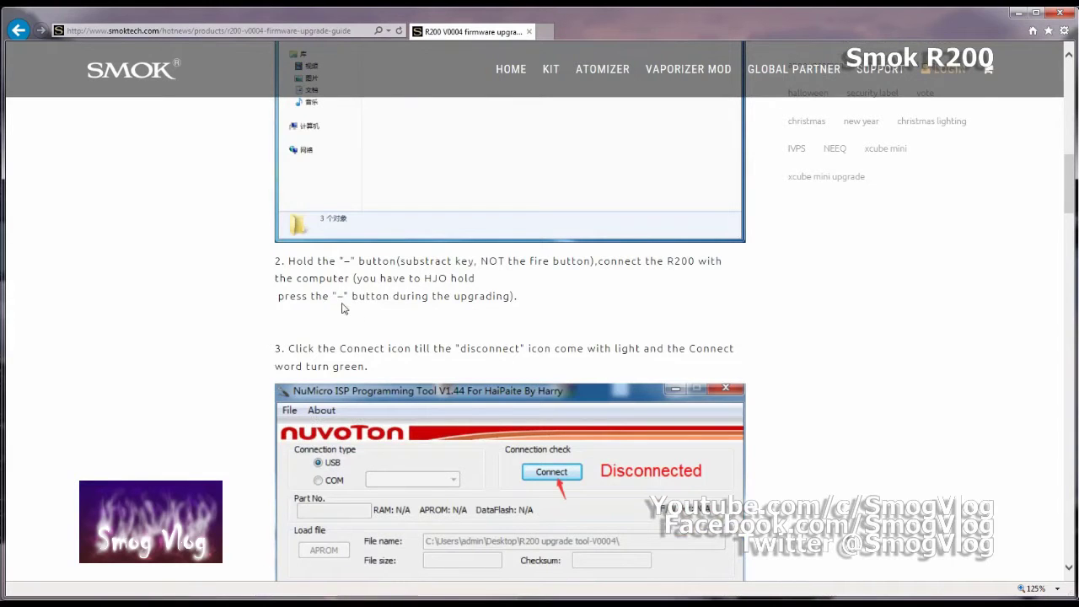
scroll(249, 337, down, 3)
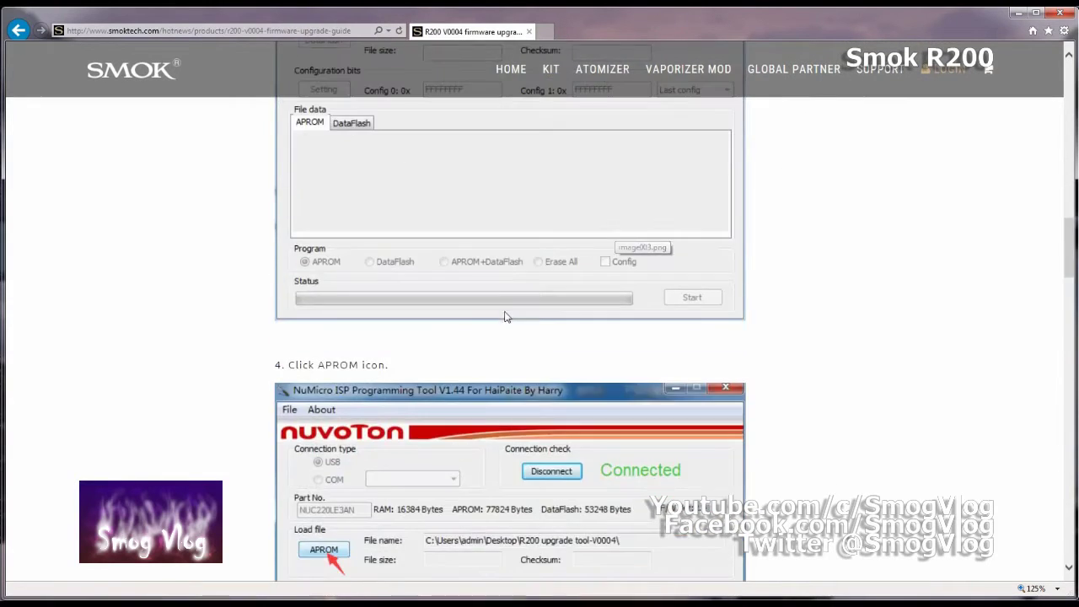
scroll(506, 312, down, 6)
scroll(424, 340, down, 1)
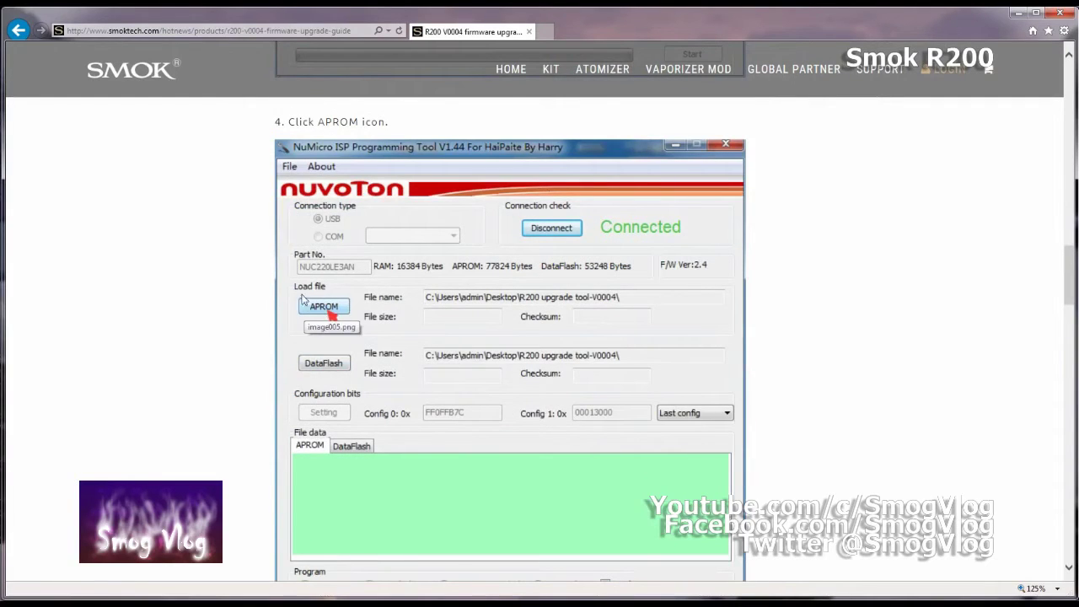
scroll(342, 312, down, 3)
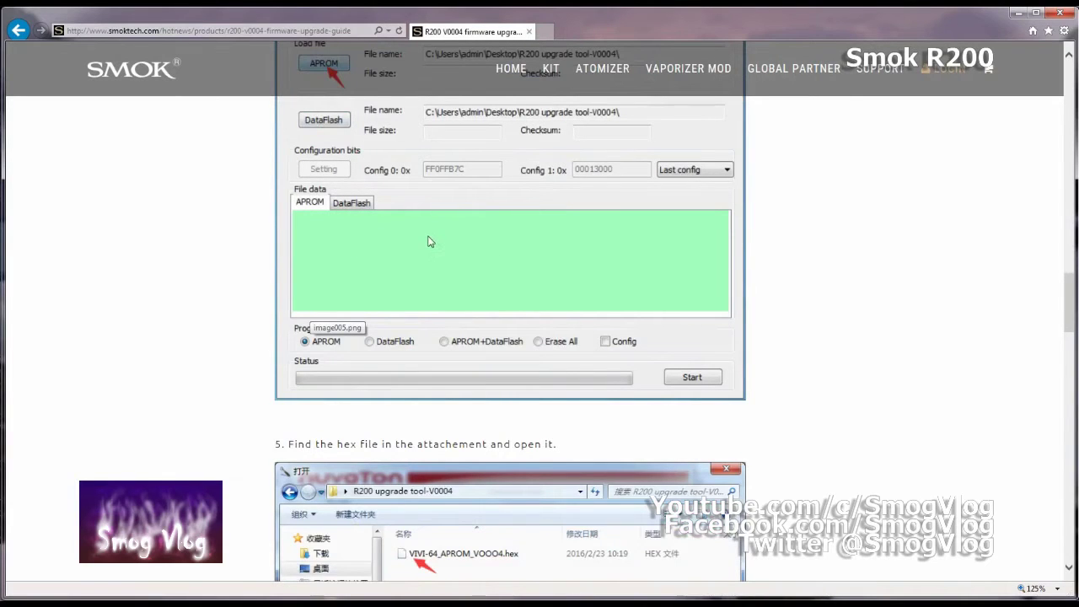
scroll(428, 241, down, 3)
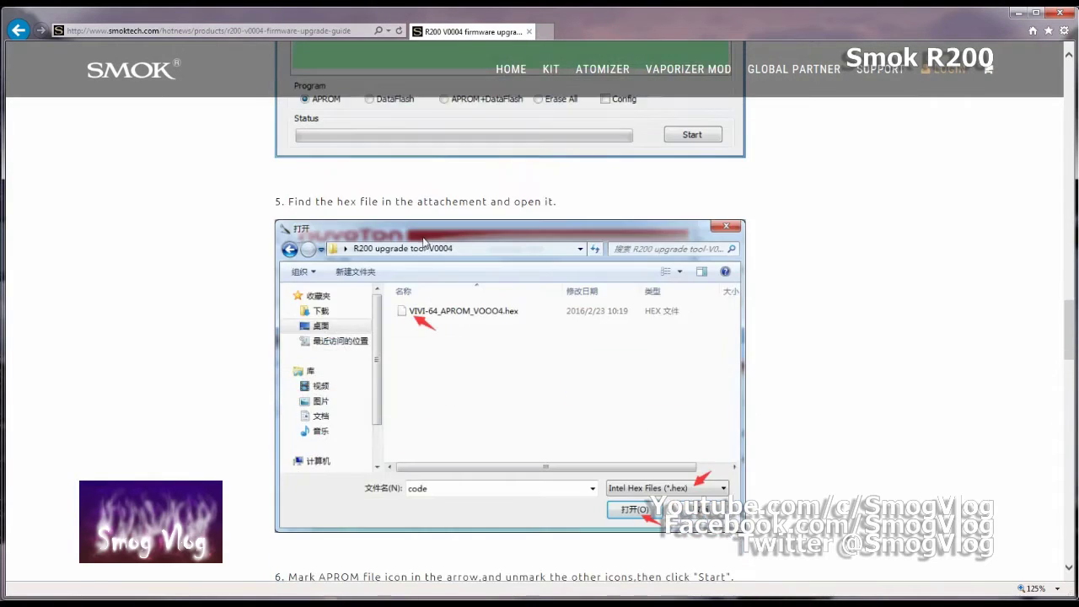
scroll(517, 272, down, 2)
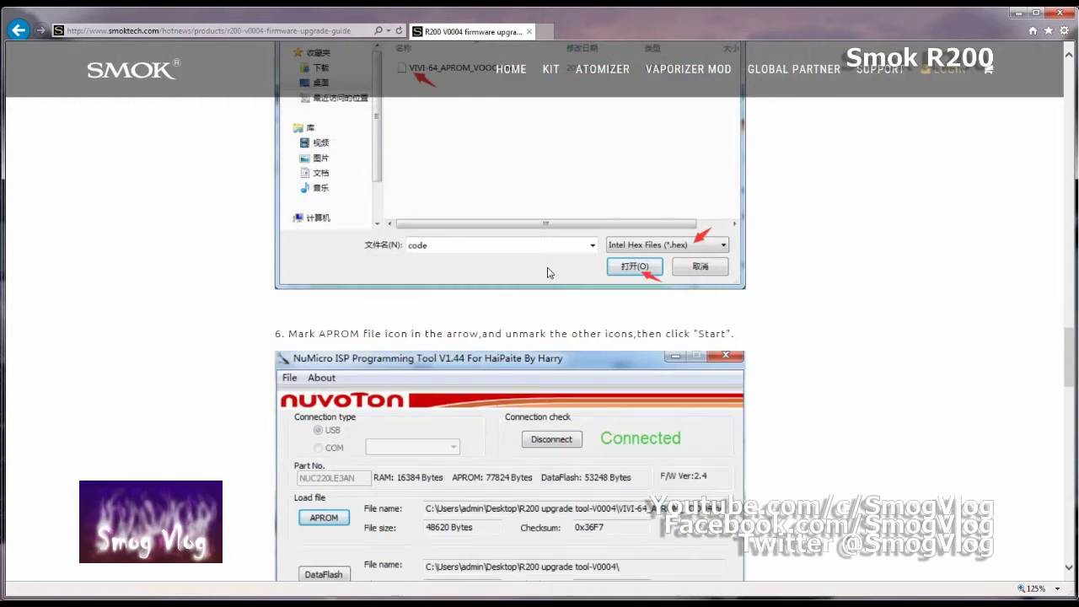
scroll(540, 278, up, 3)
scroll(535, 284, down, 9)
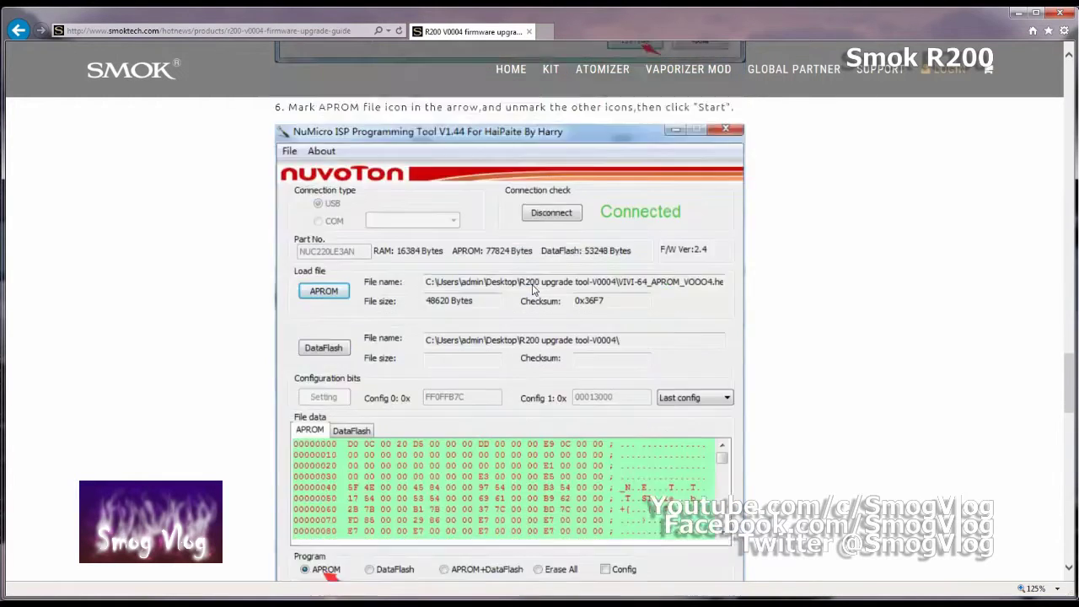
scroll(546, 477, down, 6)
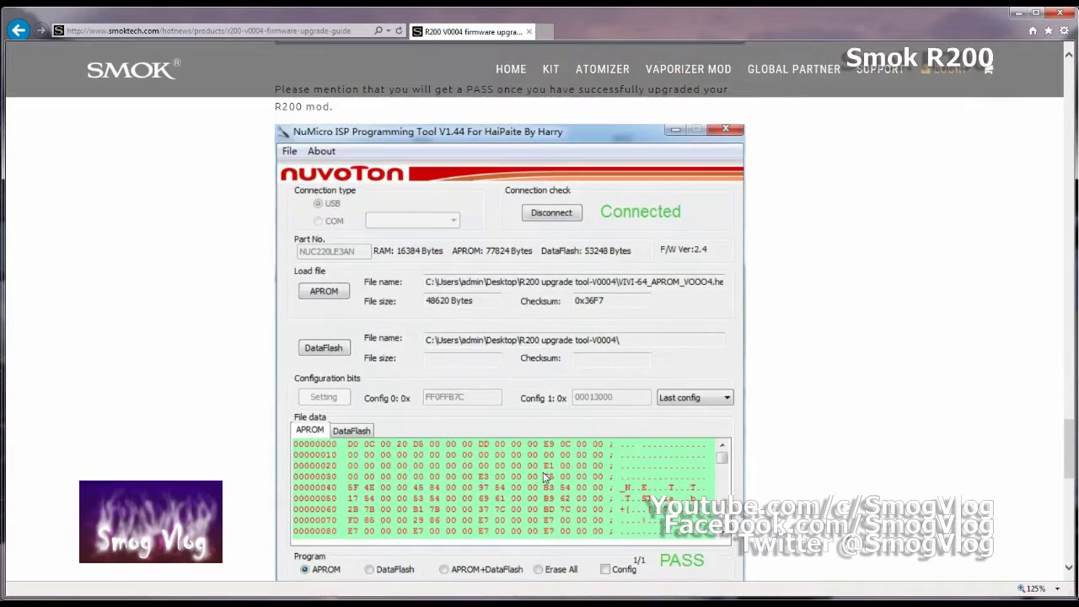
scroll(543, 478, down, 2)
scroll(544, 478, up, 5)
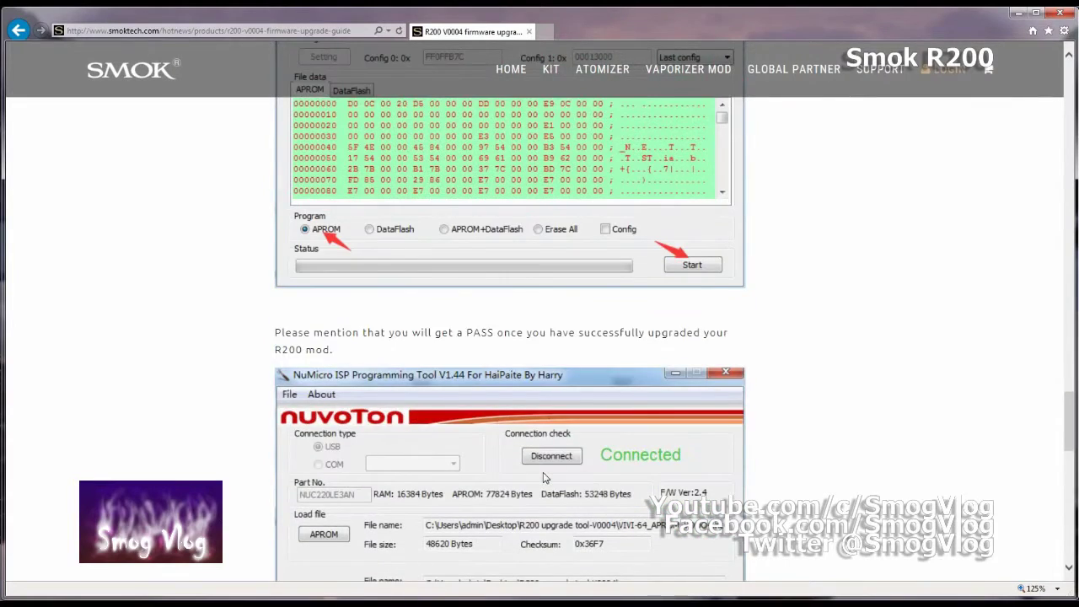
scroll(544, 479, down, 5)
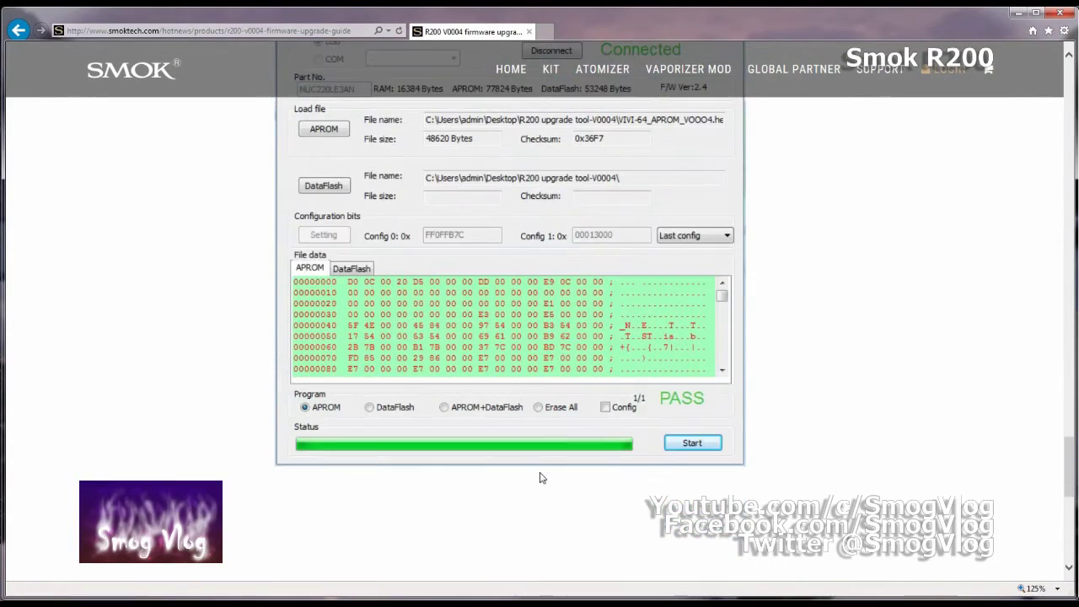
scroll(542, 478, up, 15)
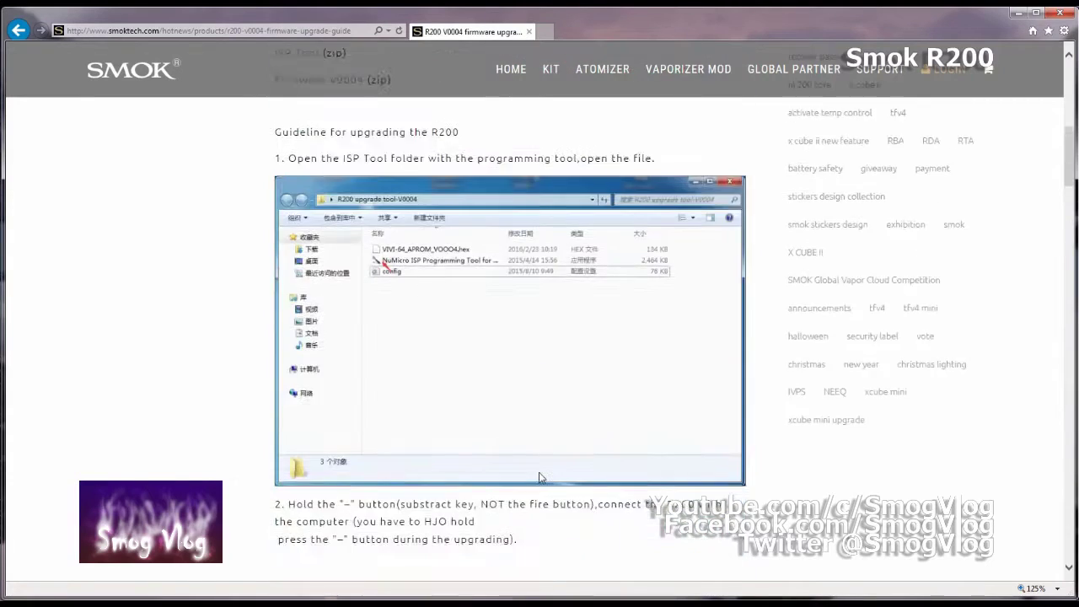
scroll(537, 478, up, 7)
scroll(535, 477, down, 4)
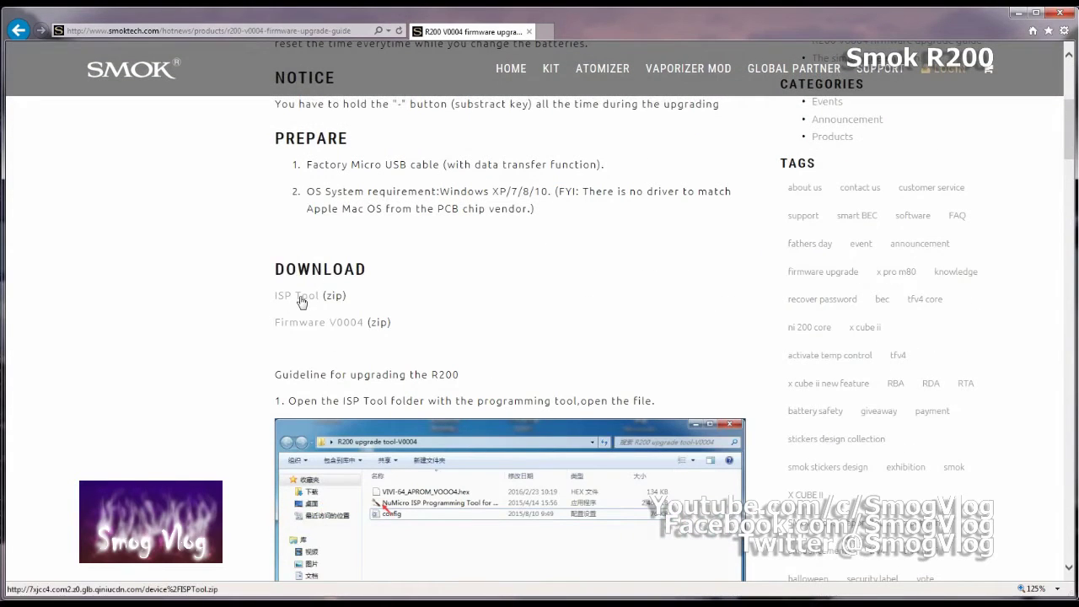
click(302, 297)
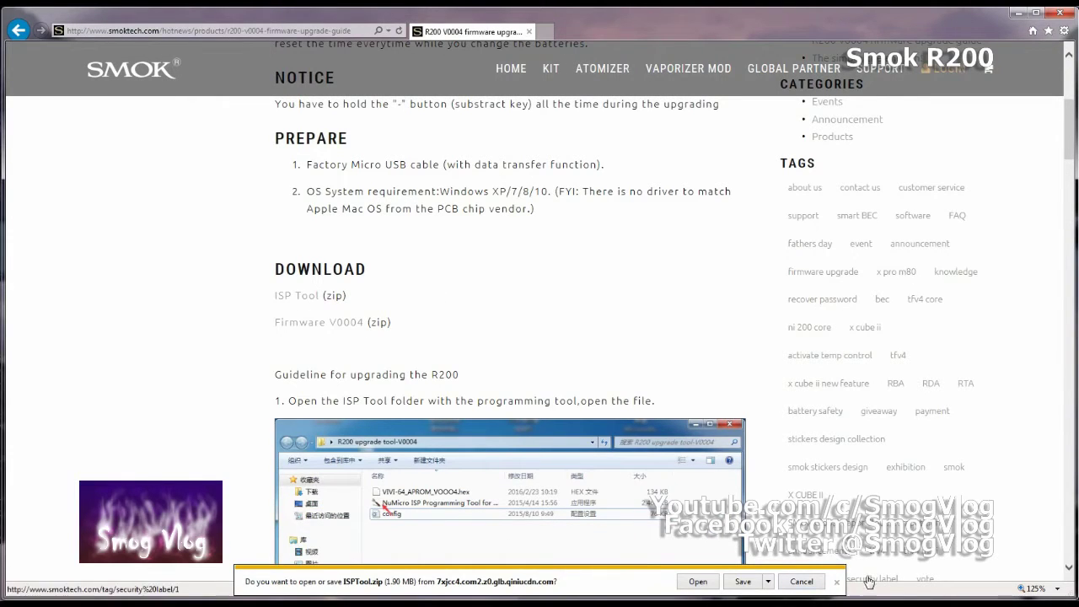
click(805, 586)
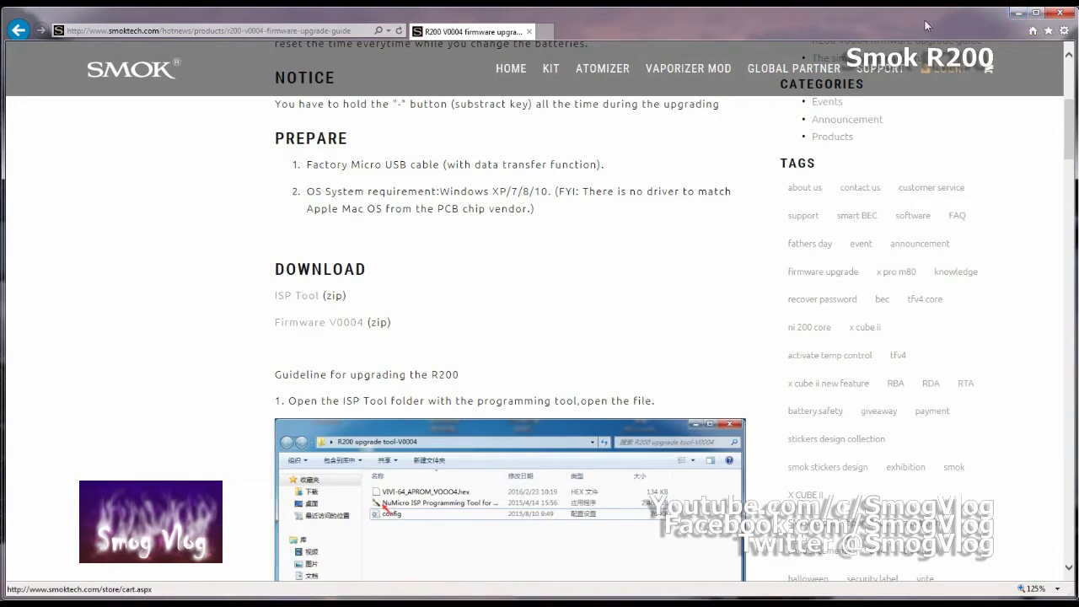
Minimize the browser and extract the ISPTool folder from the ISPTool archive onto the desktop.
click(1016, 14)
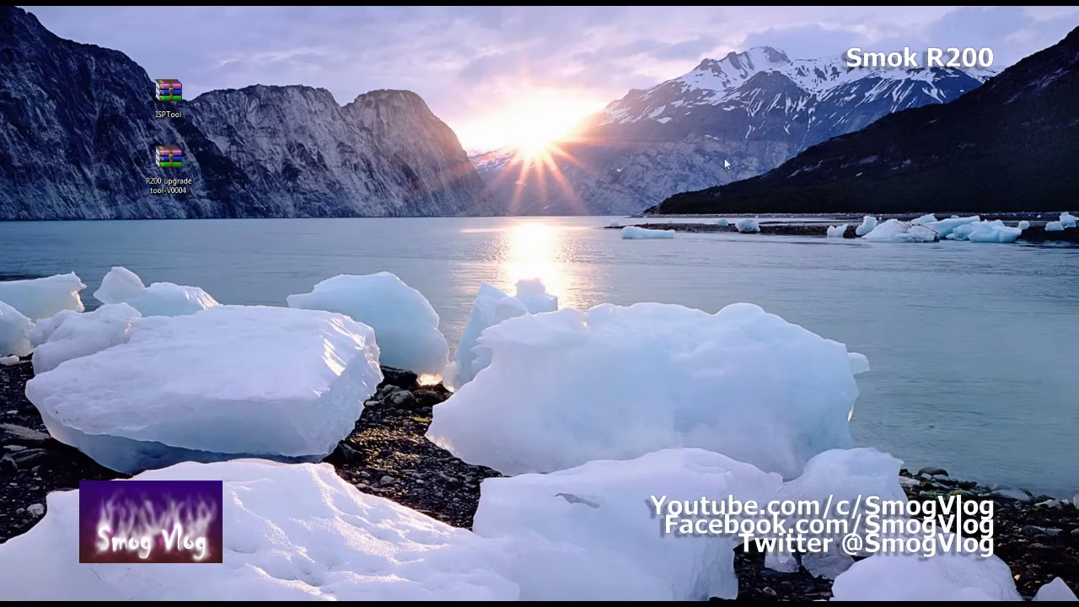
double_click(175, 98)
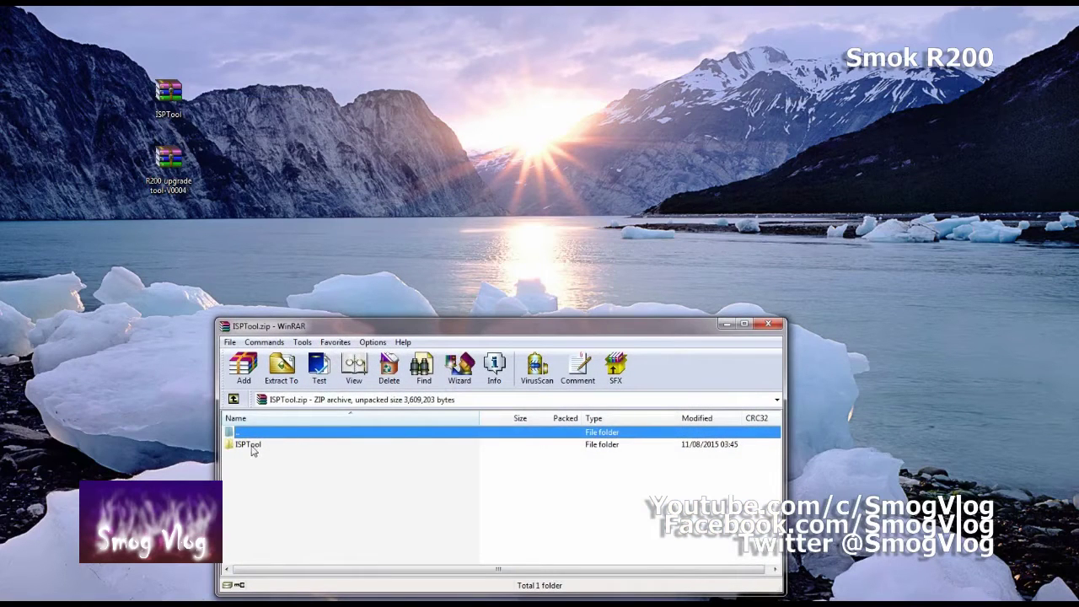
drag(250, 447, 293, 143)
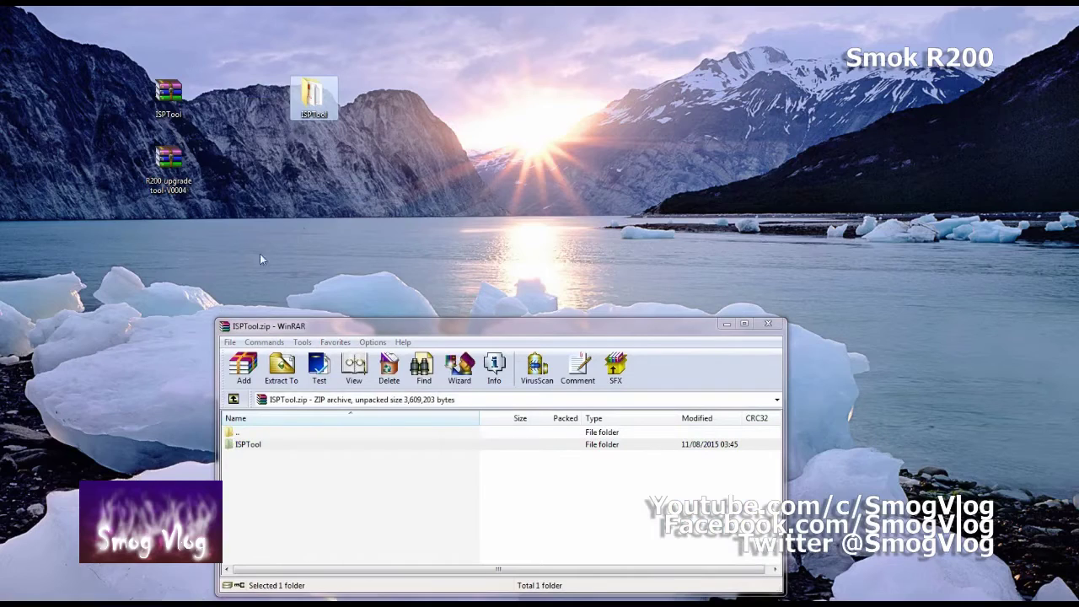
Extract the R200 upgrade tool-V0004 folder from its archive onto the desktop and close both archive windows.
double_click(167, 160)
drag(105, 49, 541, 227)
click(377, 347)
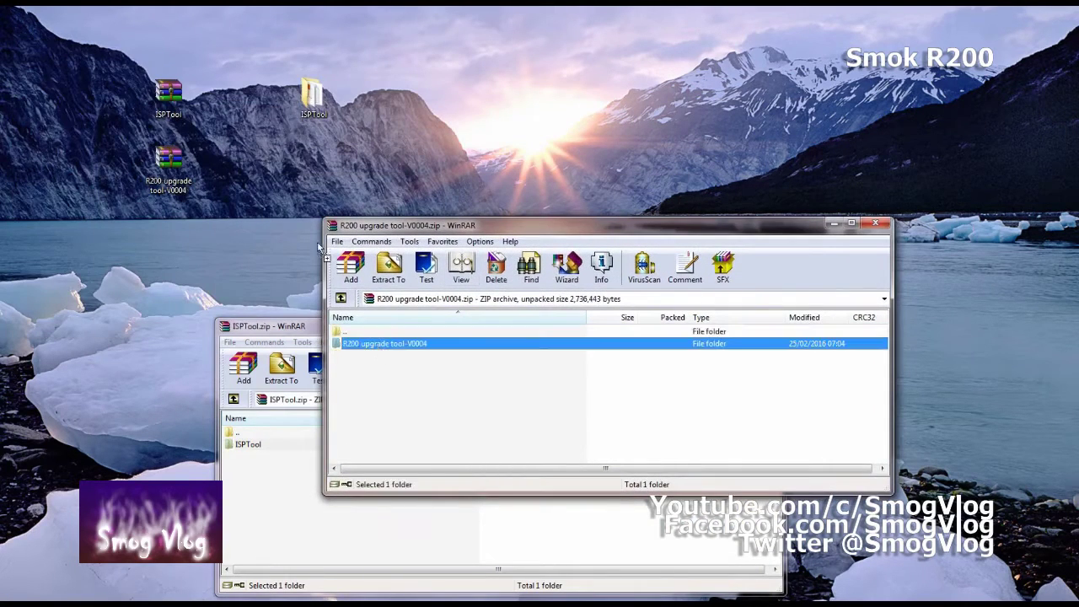
drag(319, 245, 270, 163)
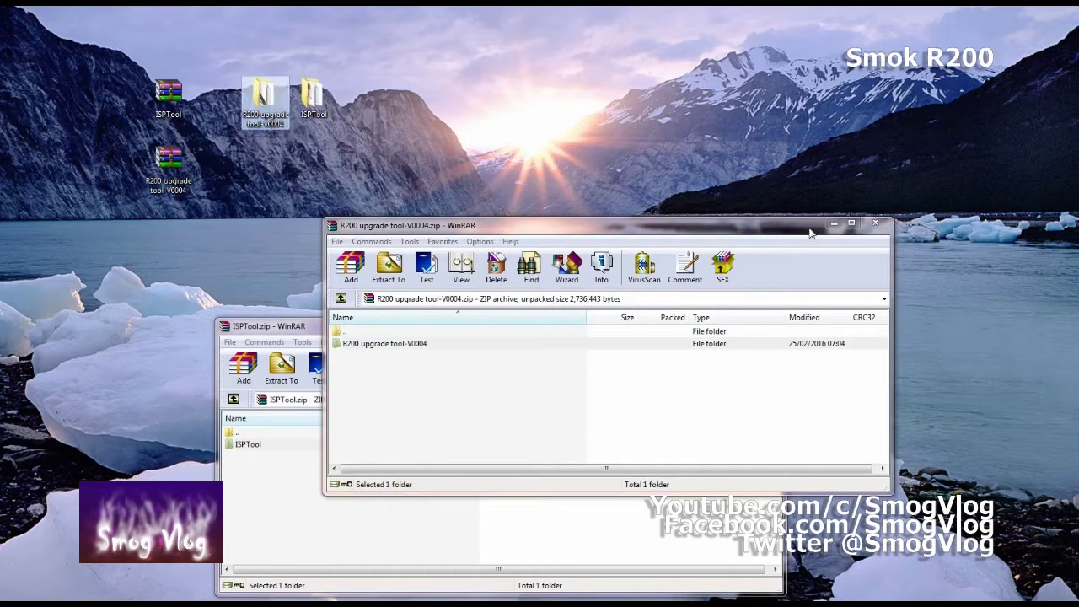
click(875, 225)
click(768, 325)
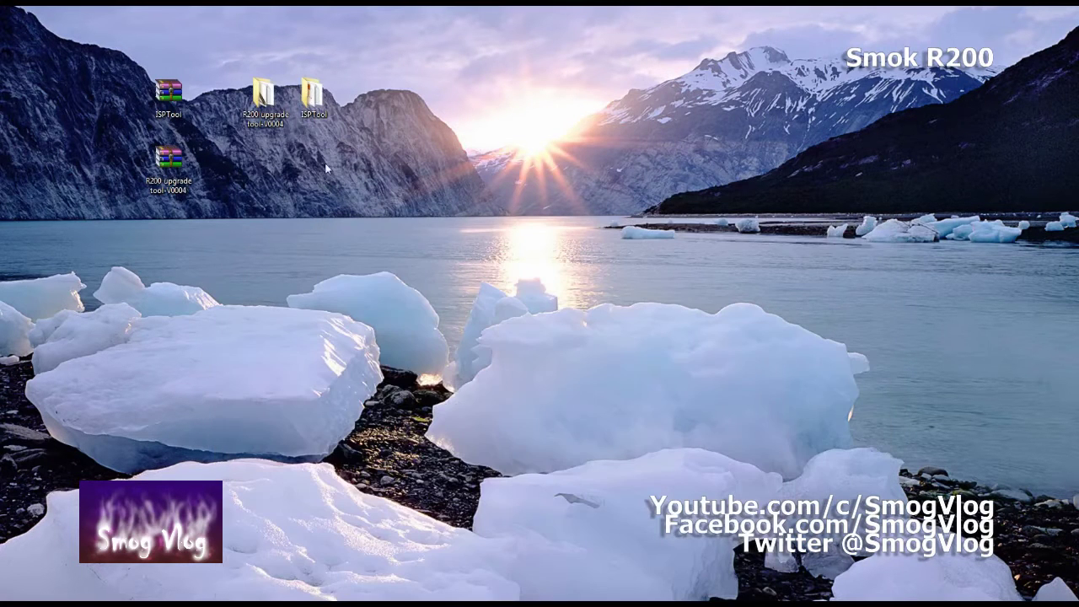
Rearrange the two extracted folders on the desktop and open the ISPTool folder.
drag(264, 94, 264, 237)
drag(313, 100, 266, 165)
double_click(263, 164)
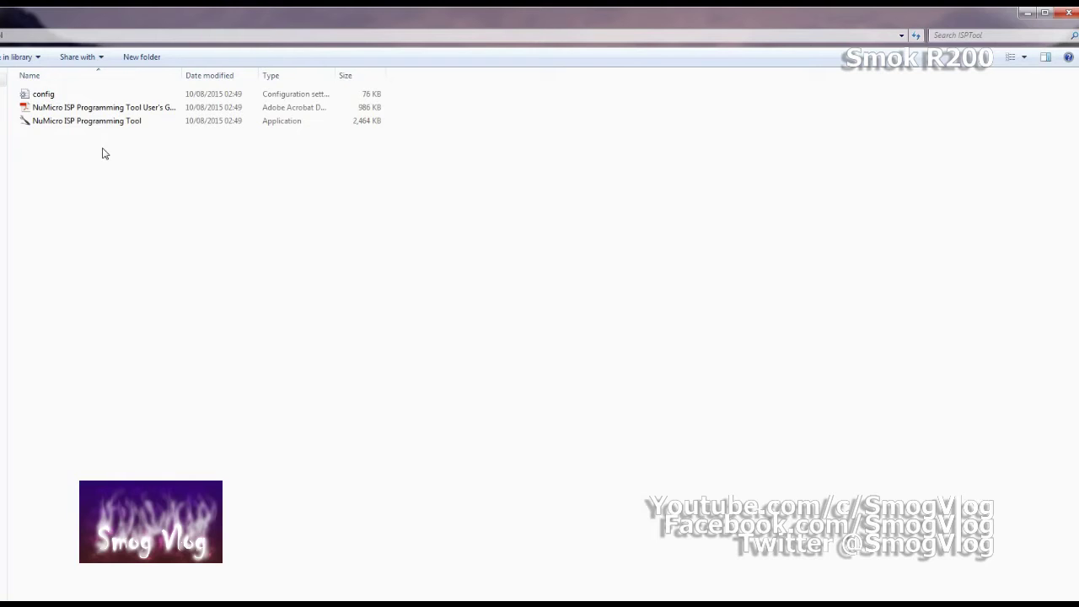
Launch the NuMicro ISP Programming Tool application and allow it to run despite the unverified publisher.
mouse_move(91, 124)
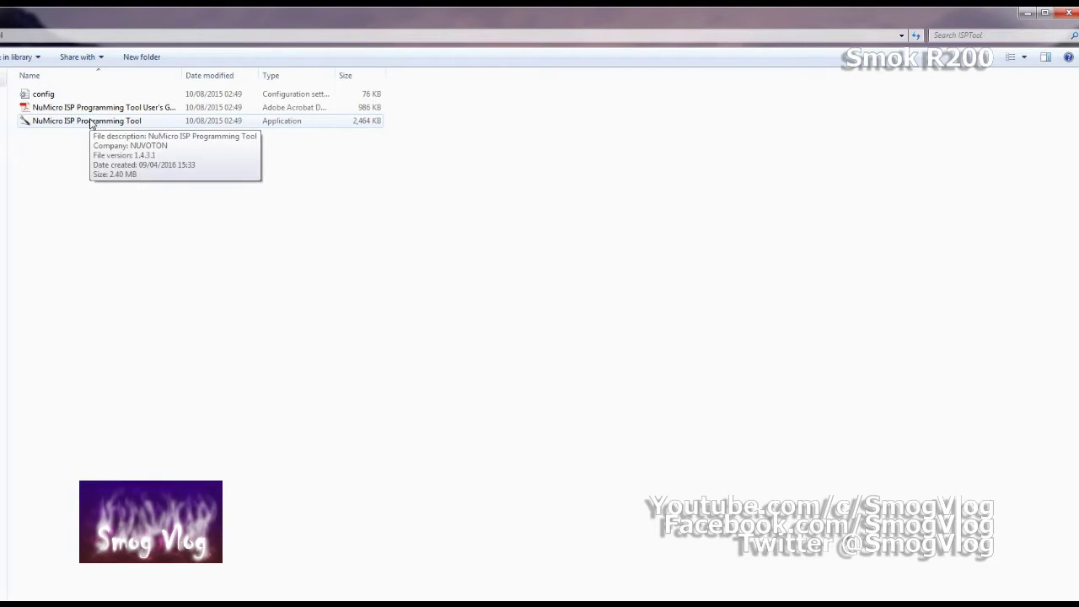
double_click(92, 122)
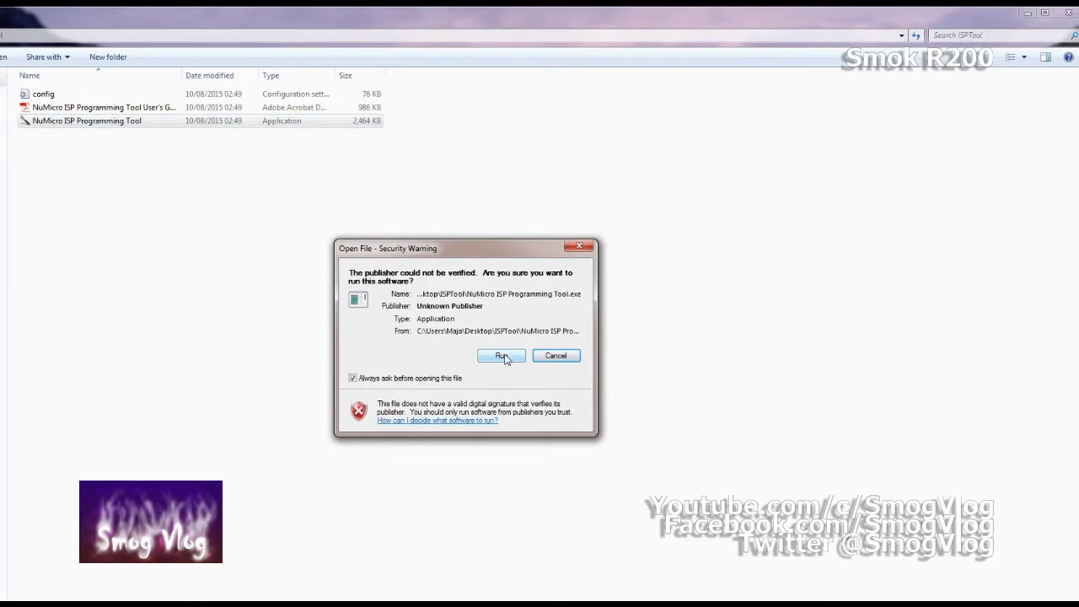
click(503, 356)
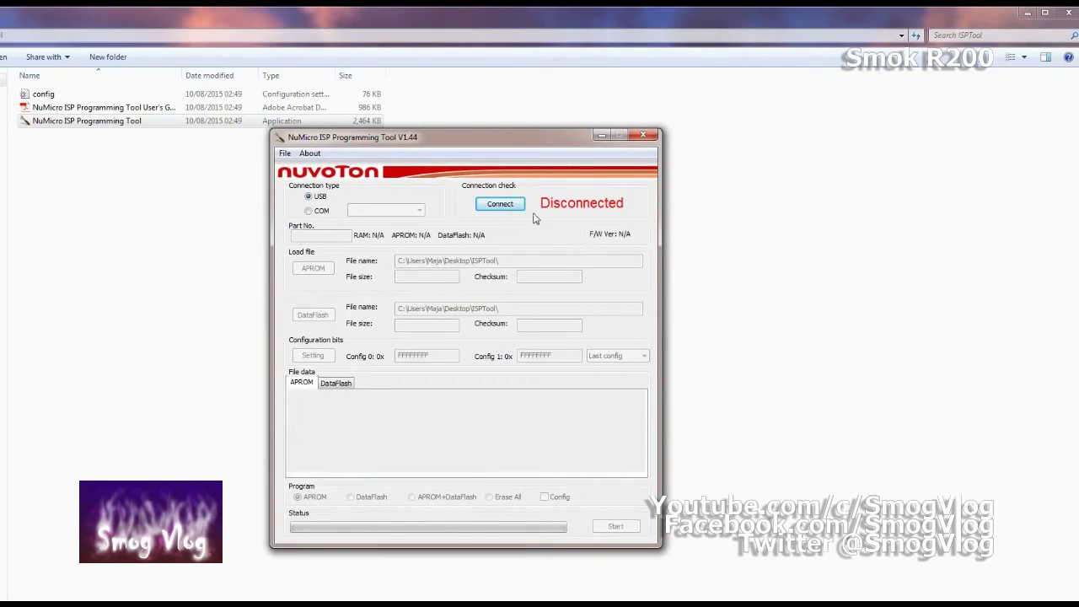
Connect the device over USB and load VIVI-64_APROM_VOOO4.hex as the APROM file, showing all file types to find it.
click(501, 205)
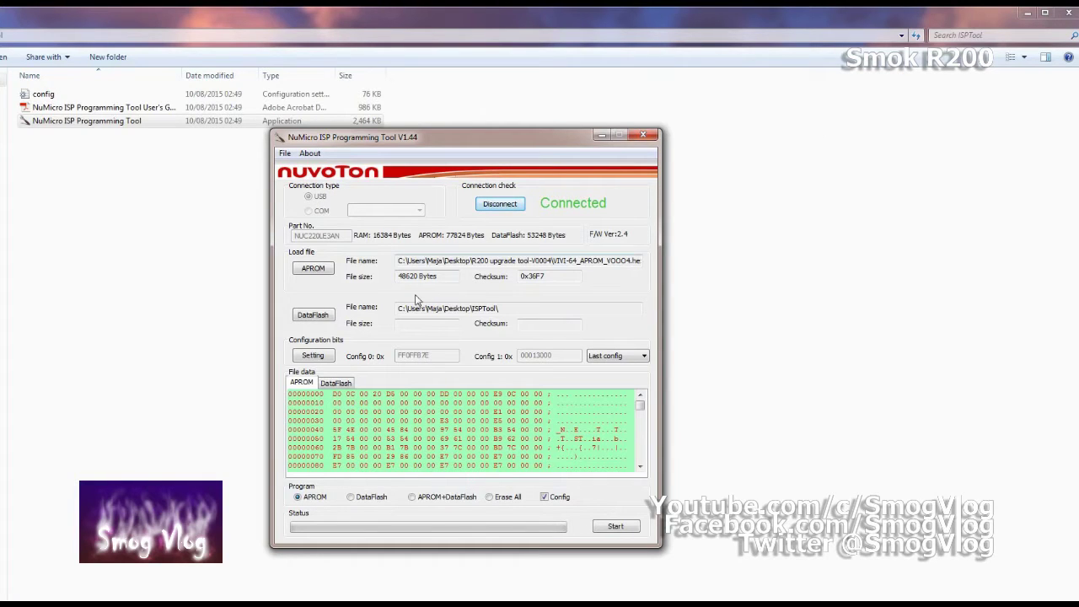
click(317, 271)
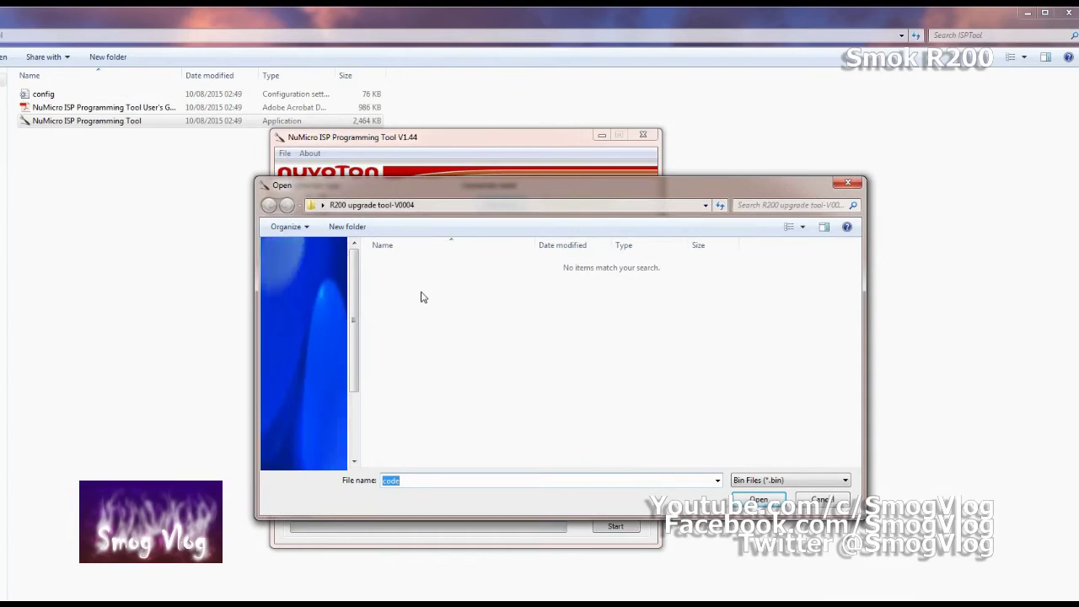
click(809, 481)
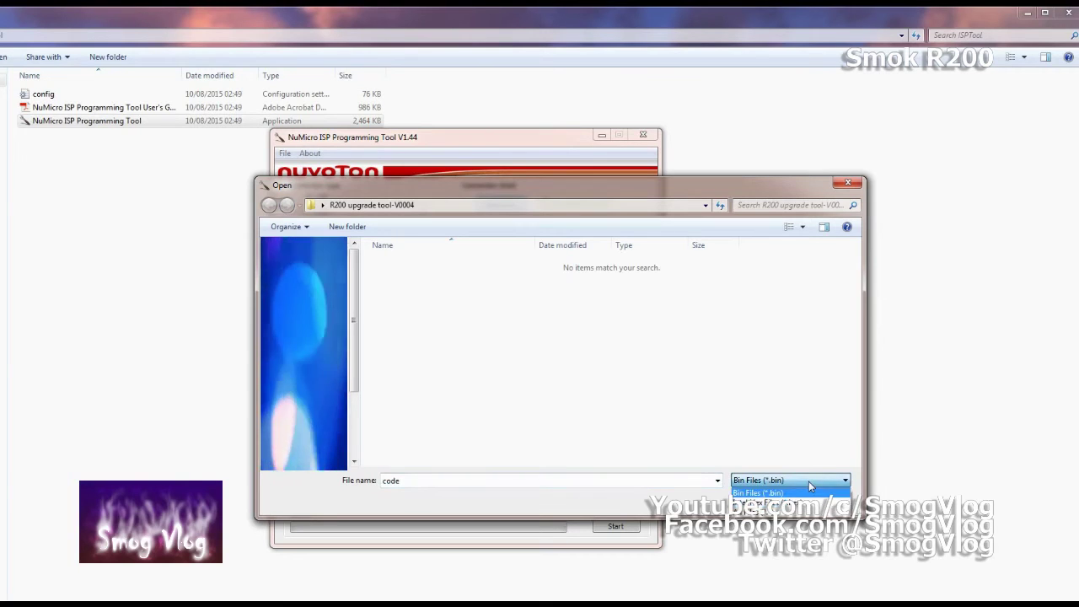
click(766, 503)
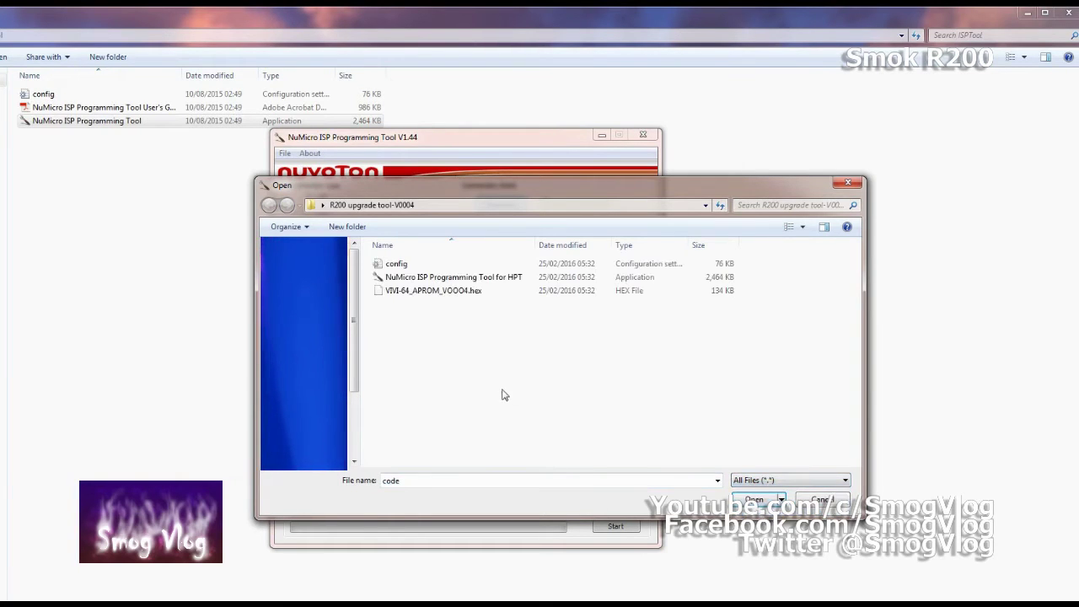
click(447, 295)
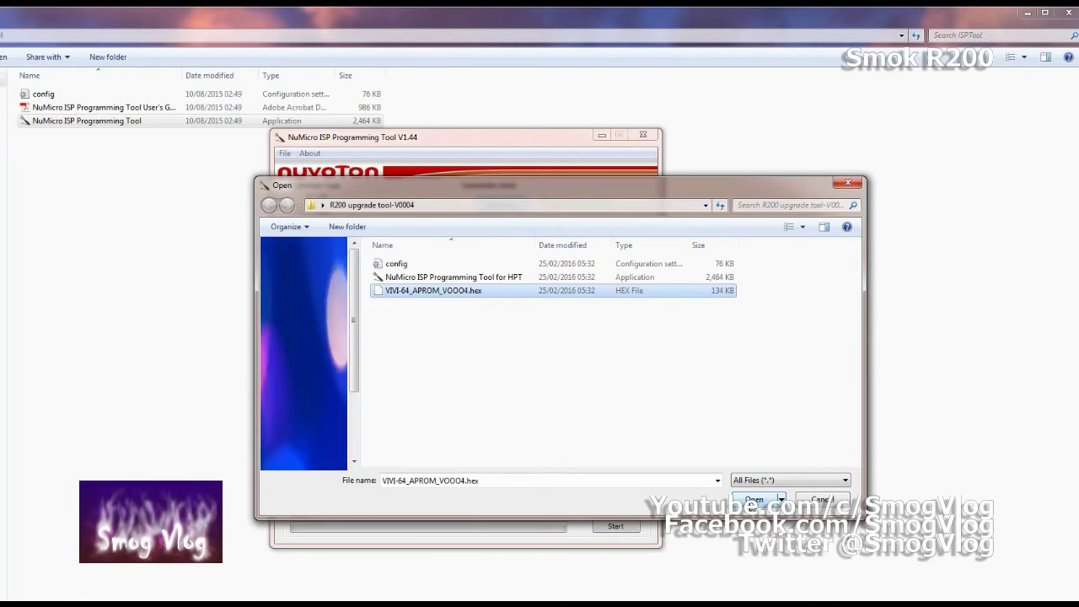
click(753, 501)
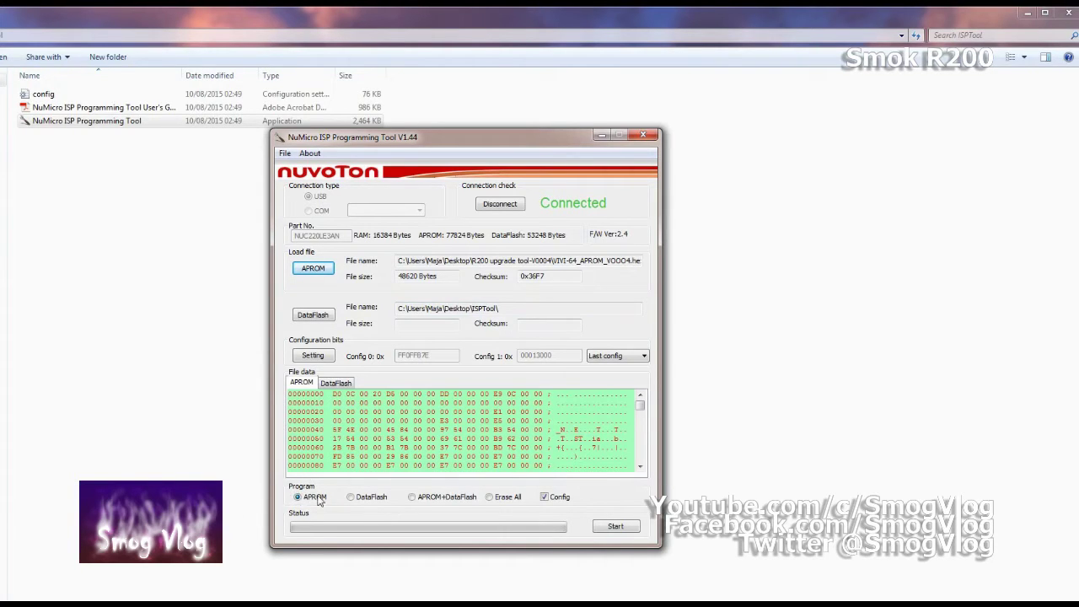
Exclude Config from programming, flash the APROM firmware to the device, and disconnect it.
click(545, 498)
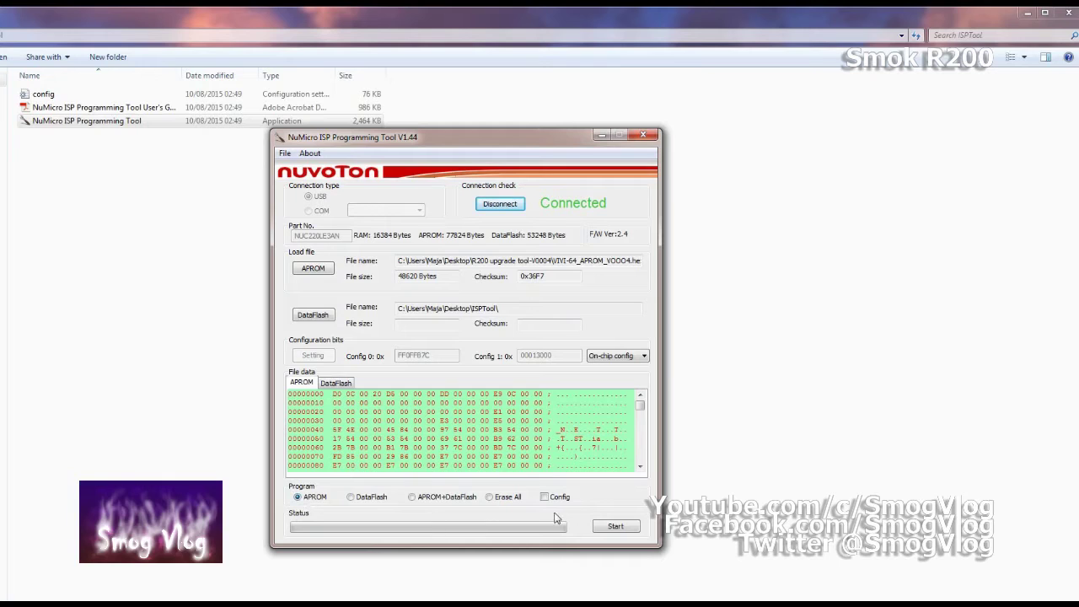
click(617, 527)
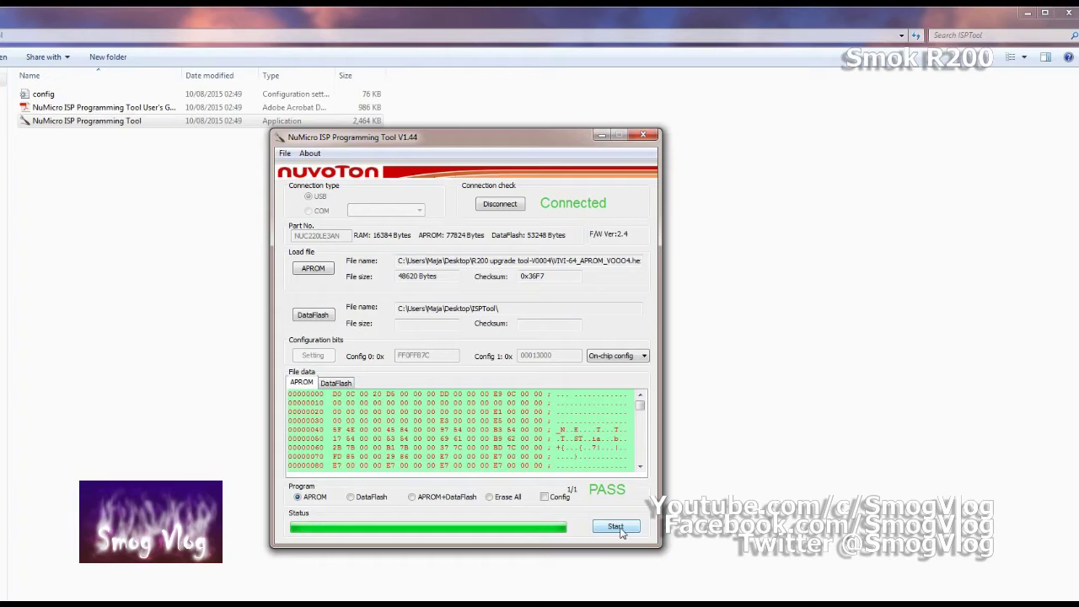
click(512, 207)
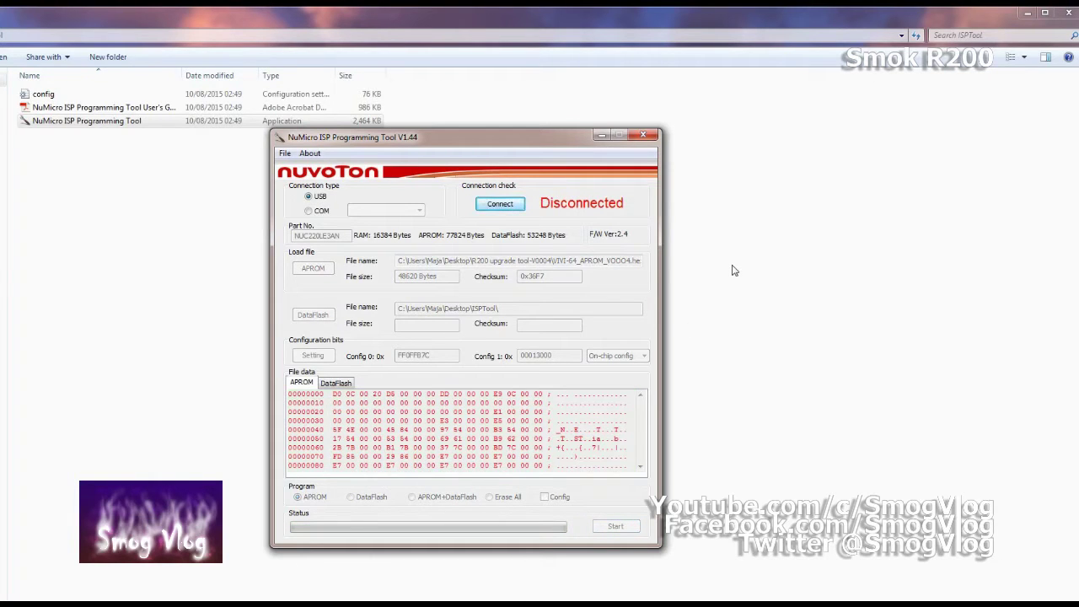